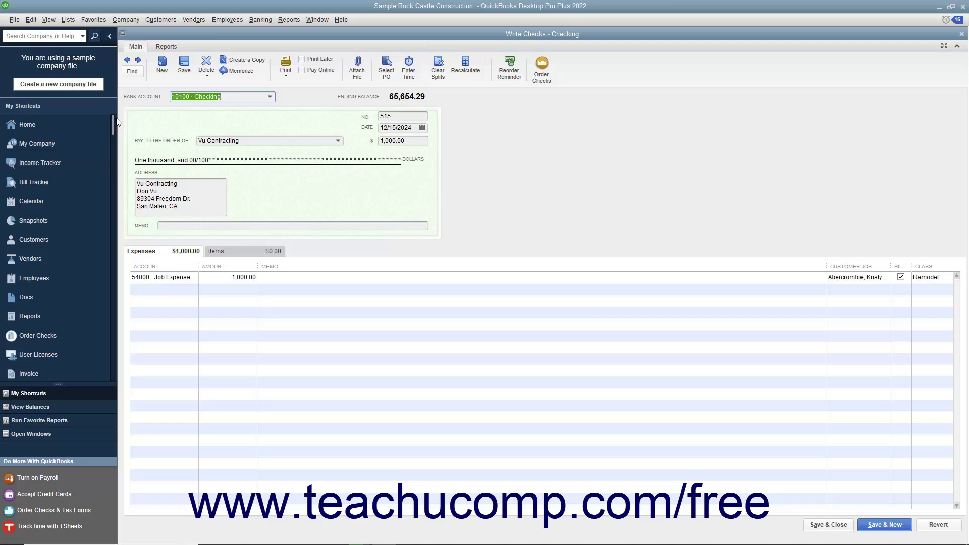
- Void check 515 to Vu Contracting from the Edit menu, zeroing its amount
{"action": "left_click", "coordinate": [30, 19]}
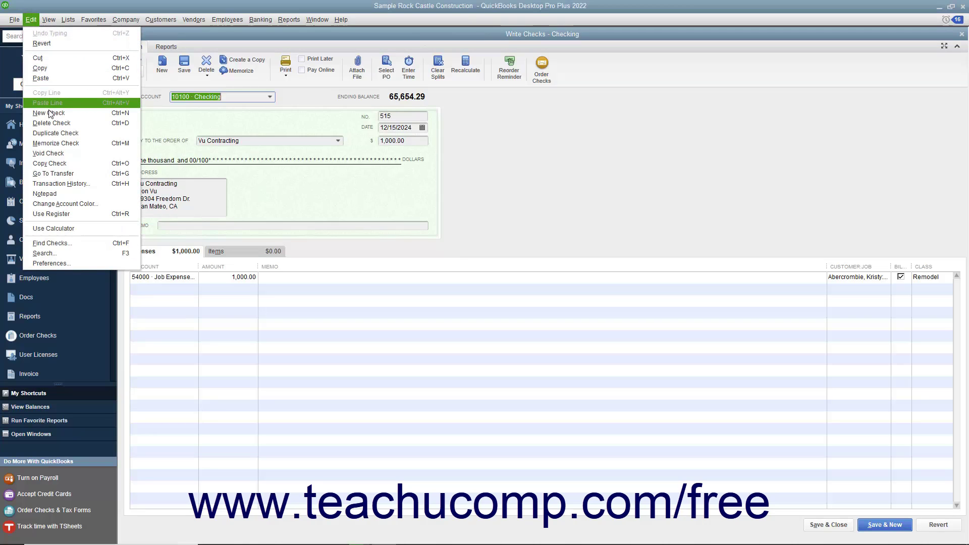
{"action": "left_click", "coordinate": [48, 154]}
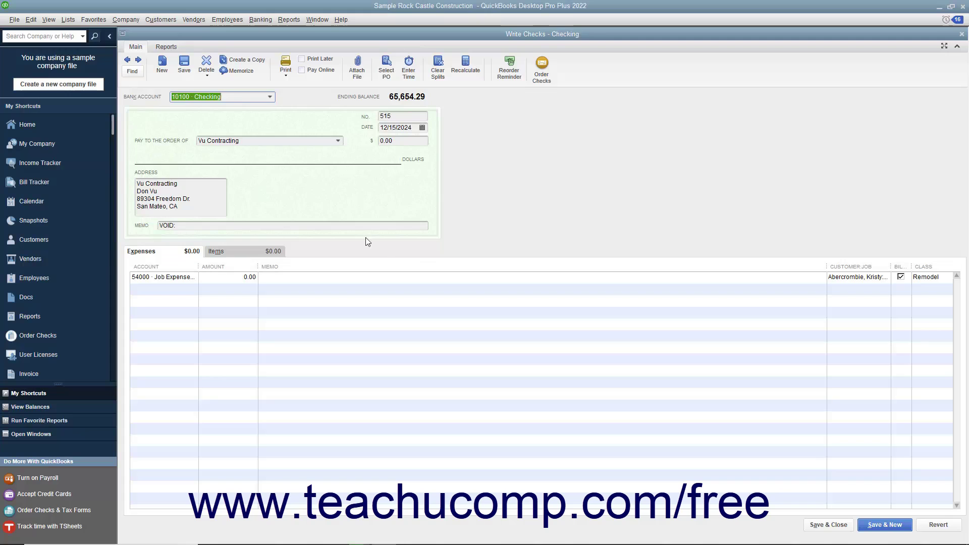
- Save and close voided check 515, confirming that the changes are recorded
{"action": "left_click", "coordinate": [182, 72]}
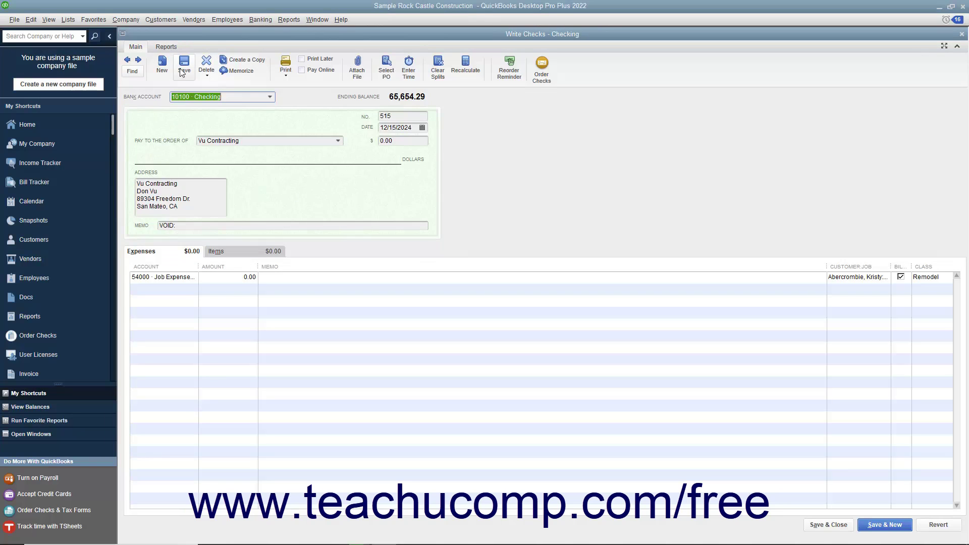
{"action": "left_click", "coordinate": [817, 525]}
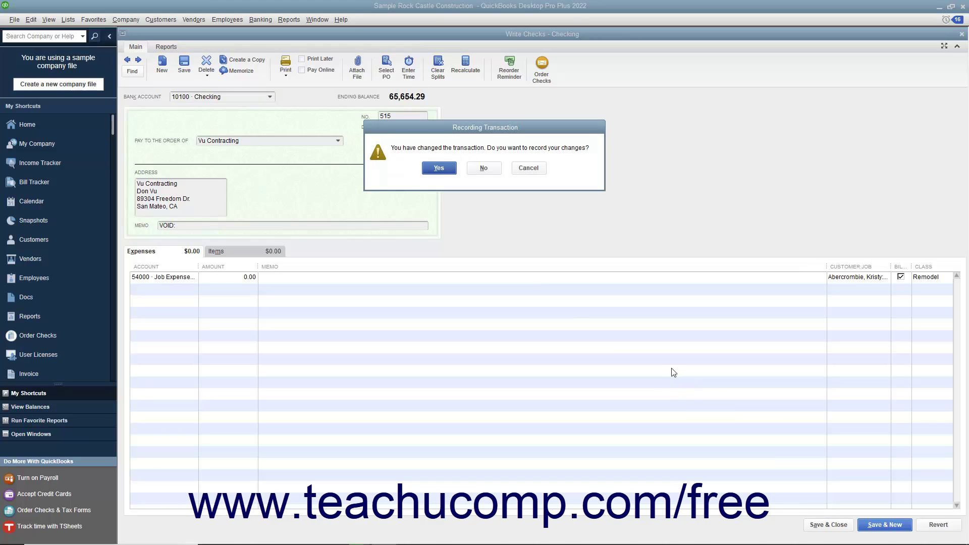
{"action": "left_click", "coordinate": [438, 168]}
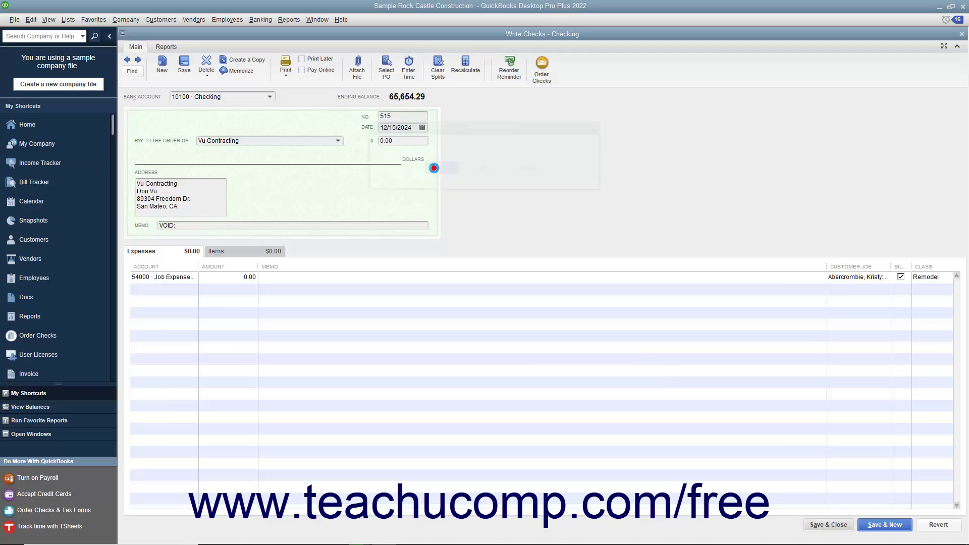